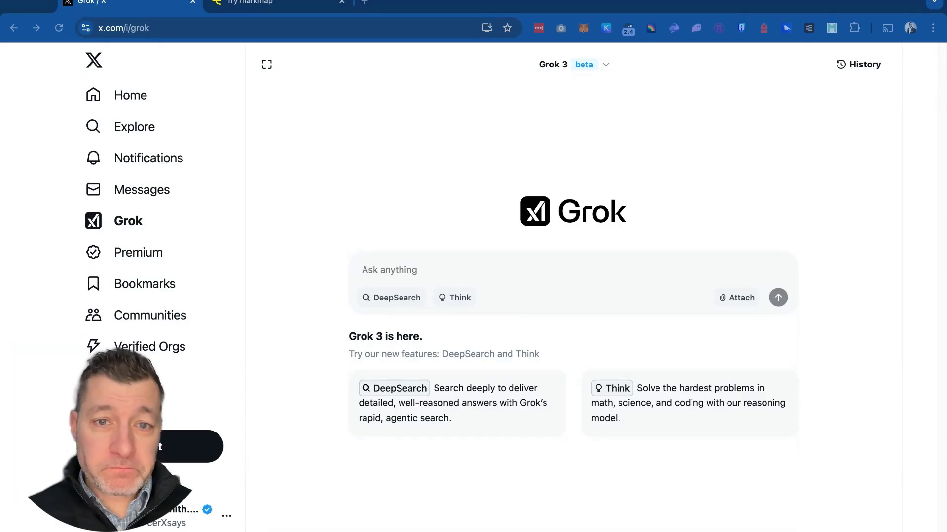
Ask Grok: 'Please build a mindmap of the book The Seven Habits of Highly Effective People'.
left_click(482, 282)
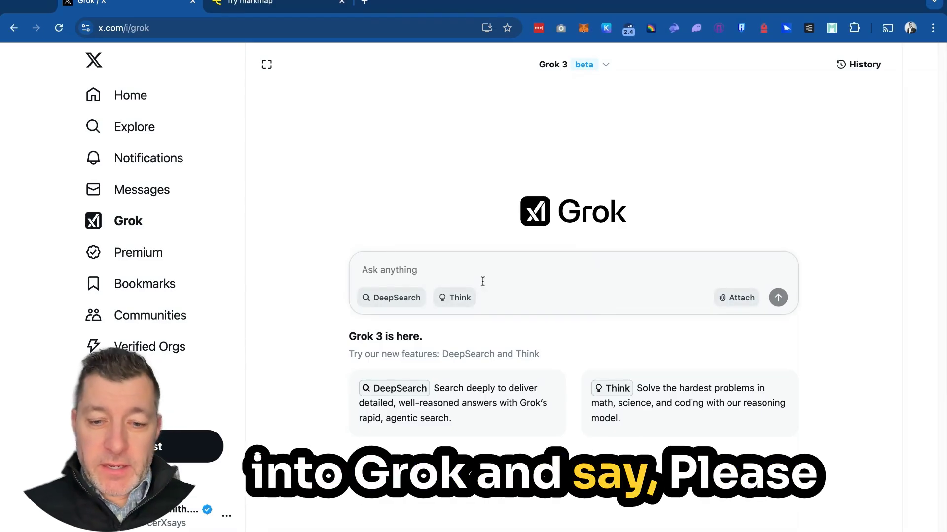
type("Please build a mind")
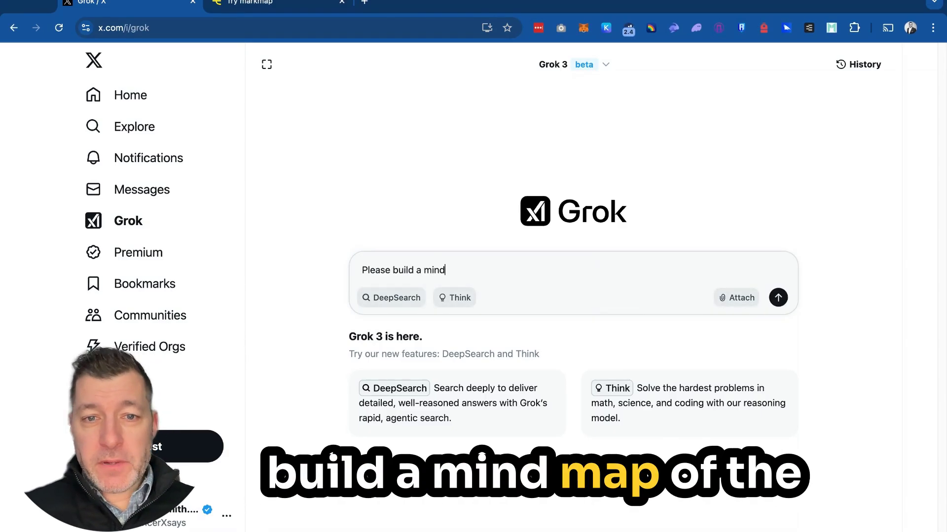
type("map of the book th")
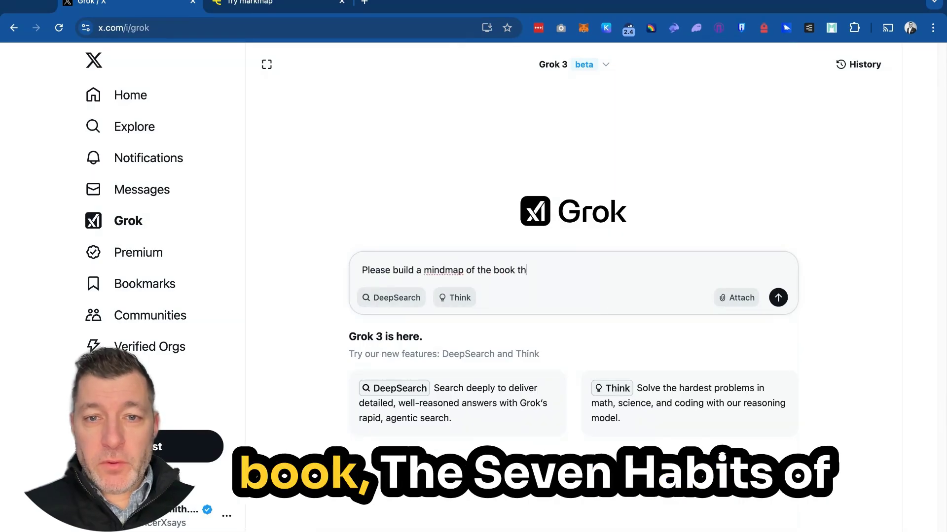
key("BackSpace")
key("BackSpace")
key("BackSpace")
type("he ")
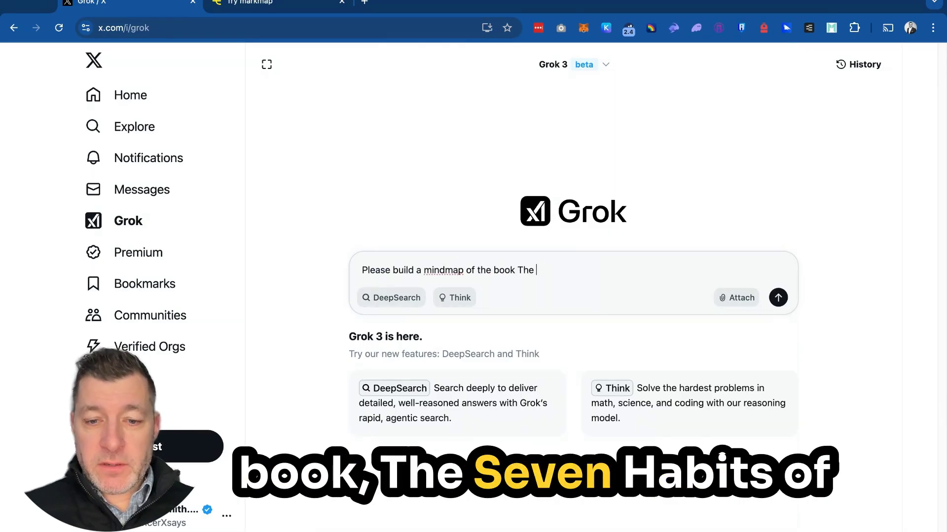
type("Seven Habit")
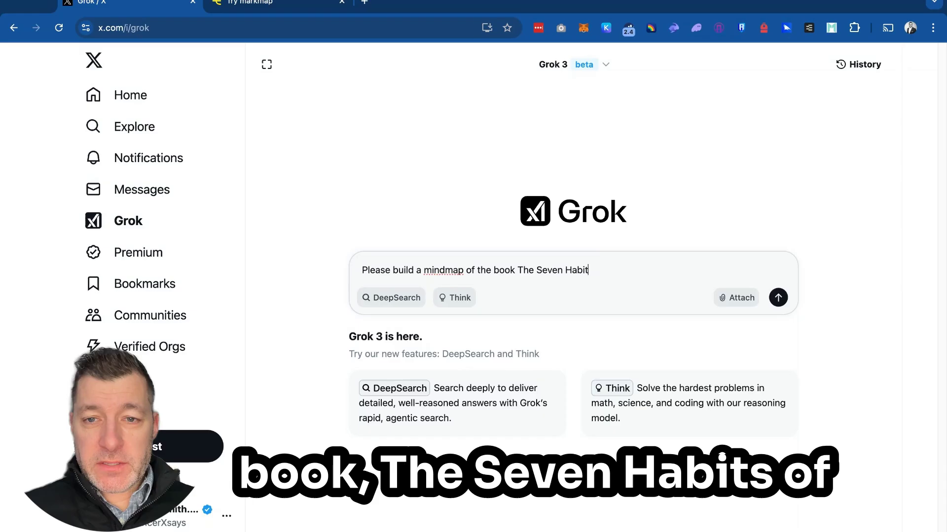
type("s of Highly Effe")
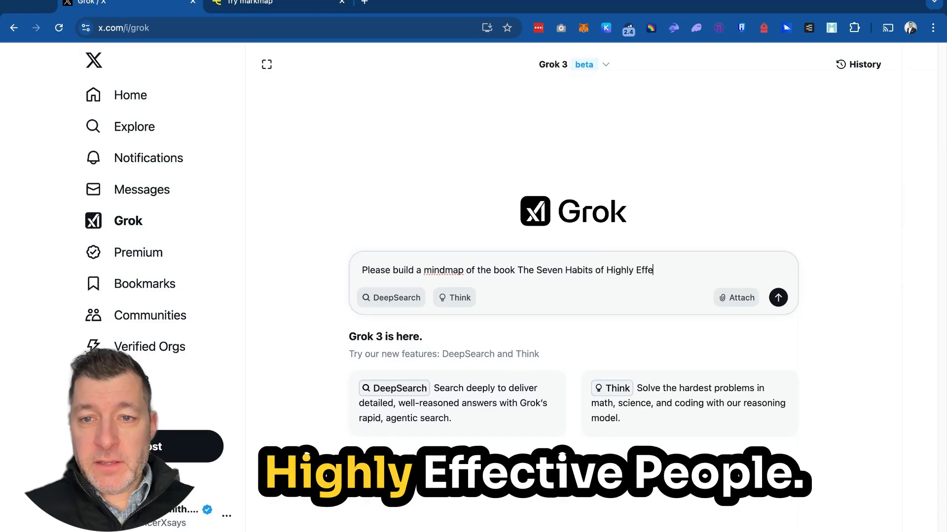
type("ctive People")
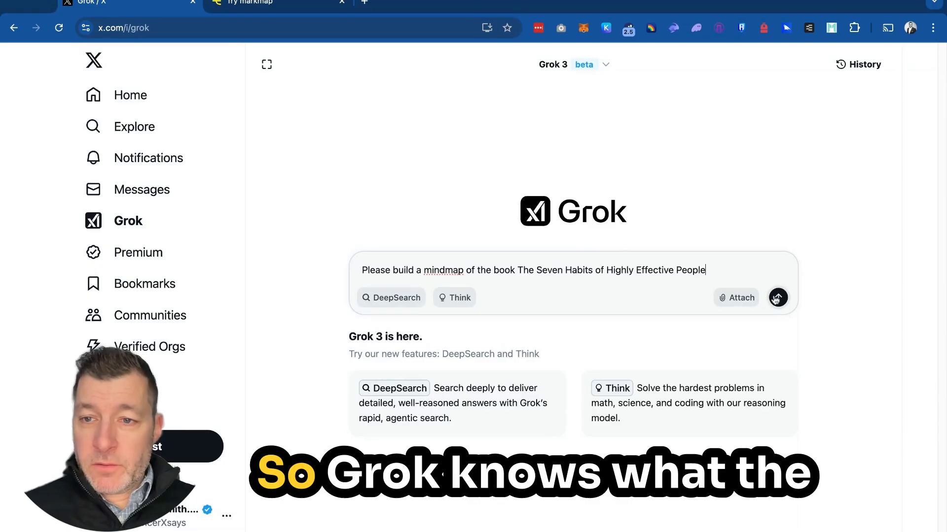
left_click(776, 298)
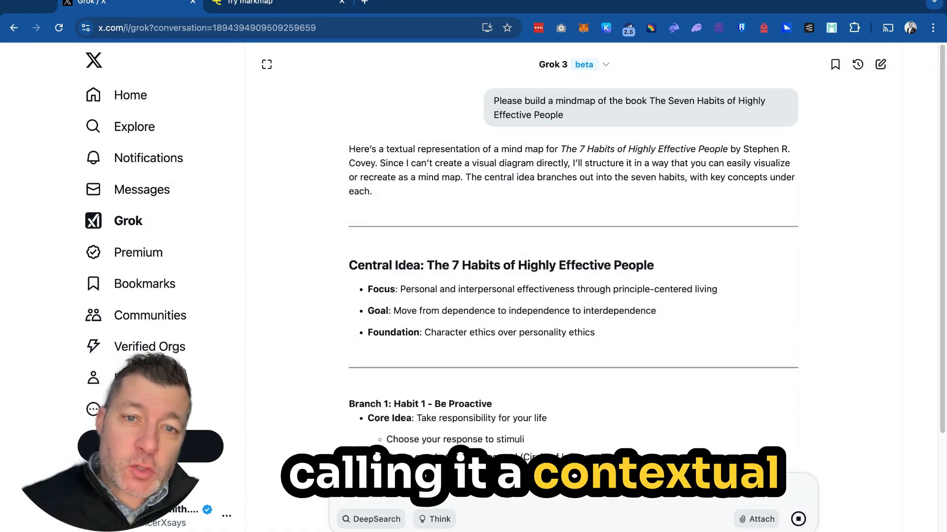
Read Grok's outline from Branches 1–7 down to the Progression of Habits summary.
scroll(629, 268, "down", 5)
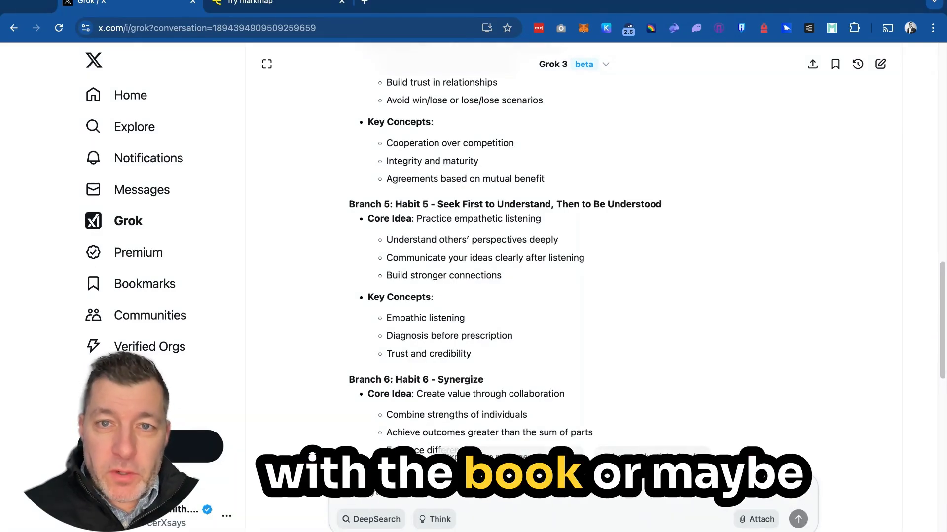
scroll(591, 246, "down", 5)
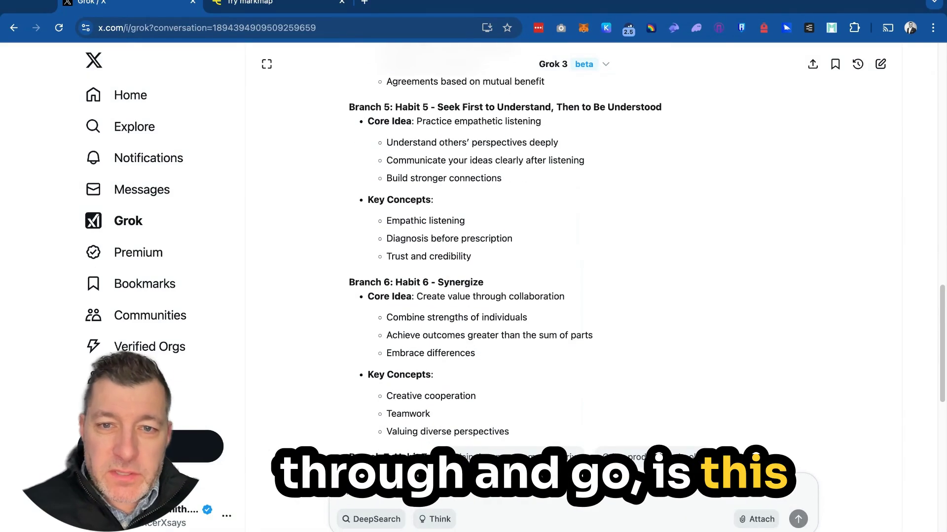
scroll(572, 246, "down", 8)
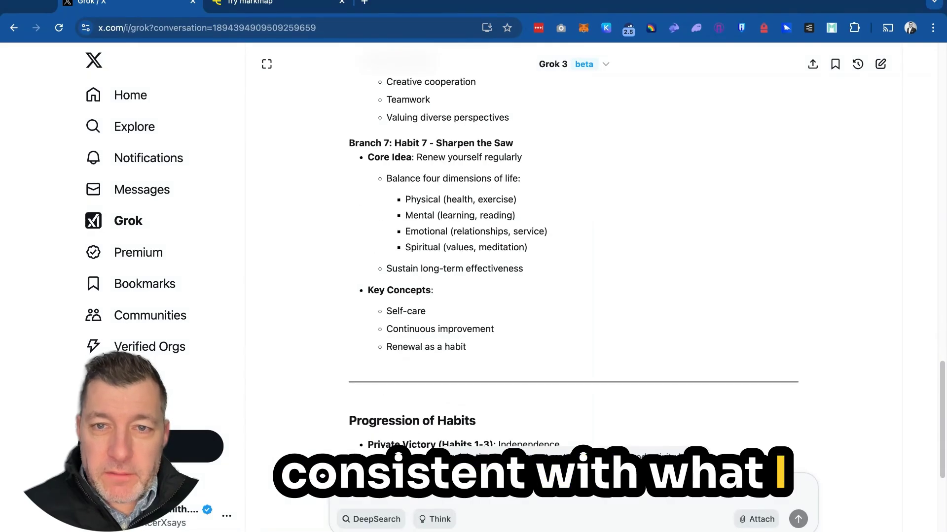
scroll(592, 295, "down", 4)
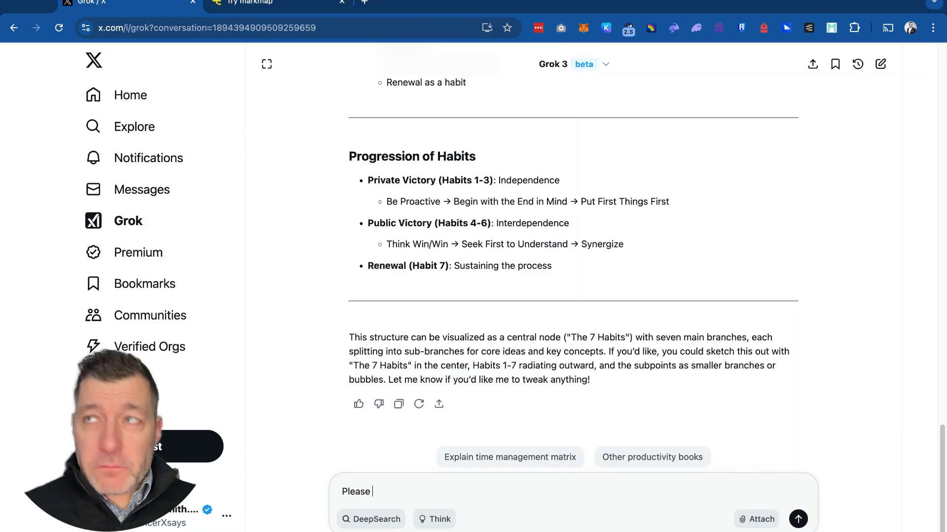
Ask Grok to export the mind map as Markdown and read through the reply.
type("m")
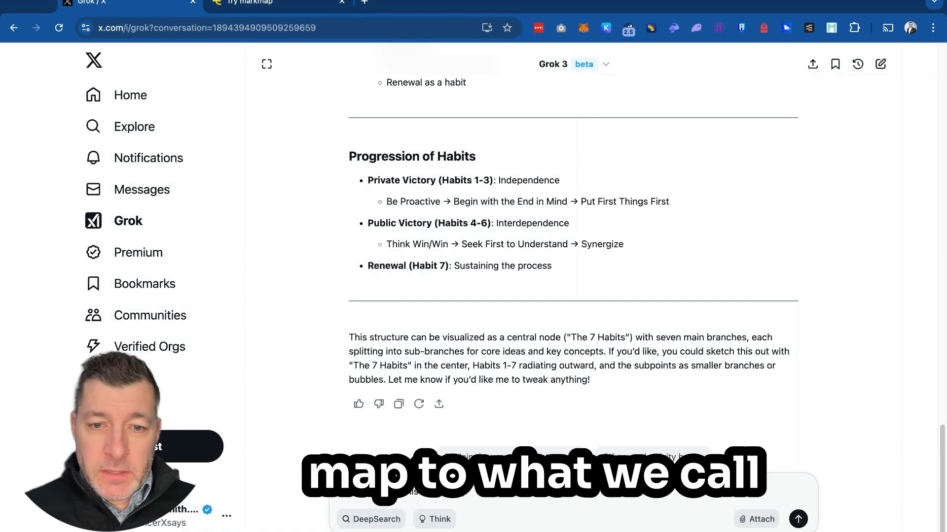
type("is mindmap to markdown format")
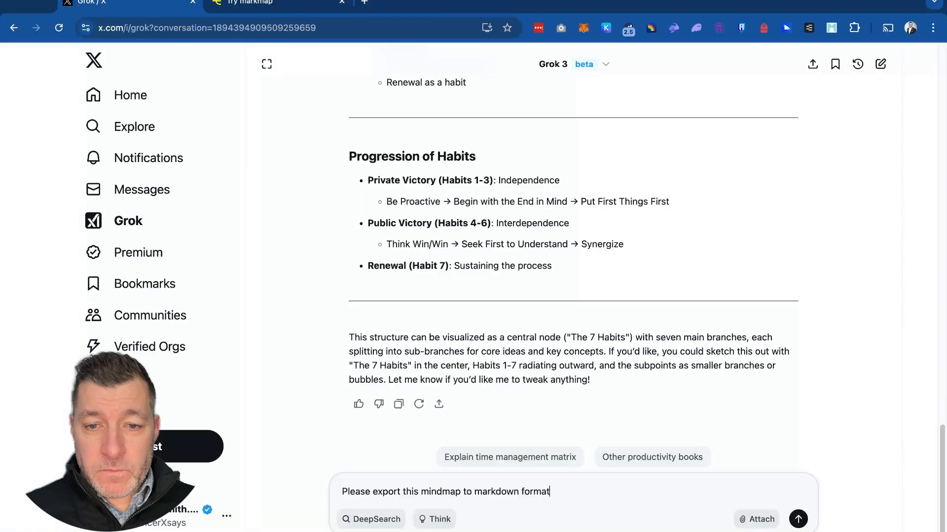
key("Return")
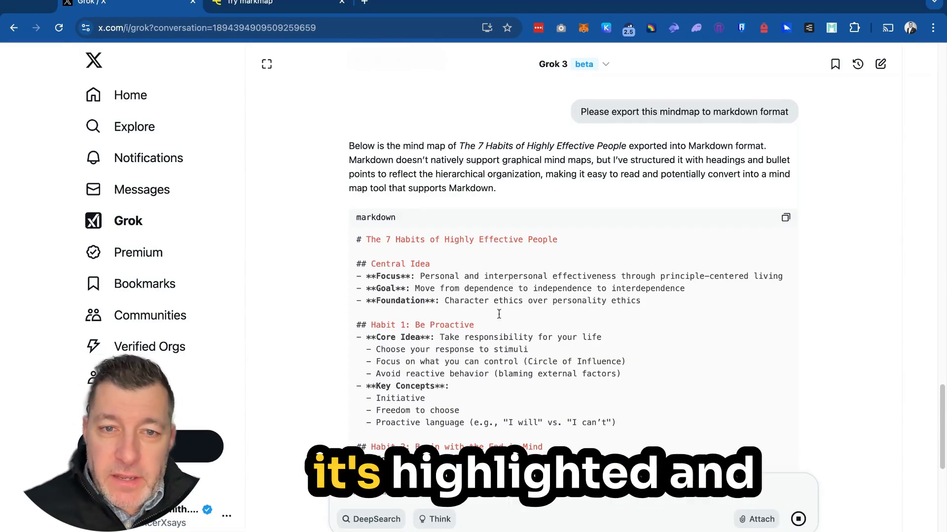
scroll(513, 308, "down", 2)
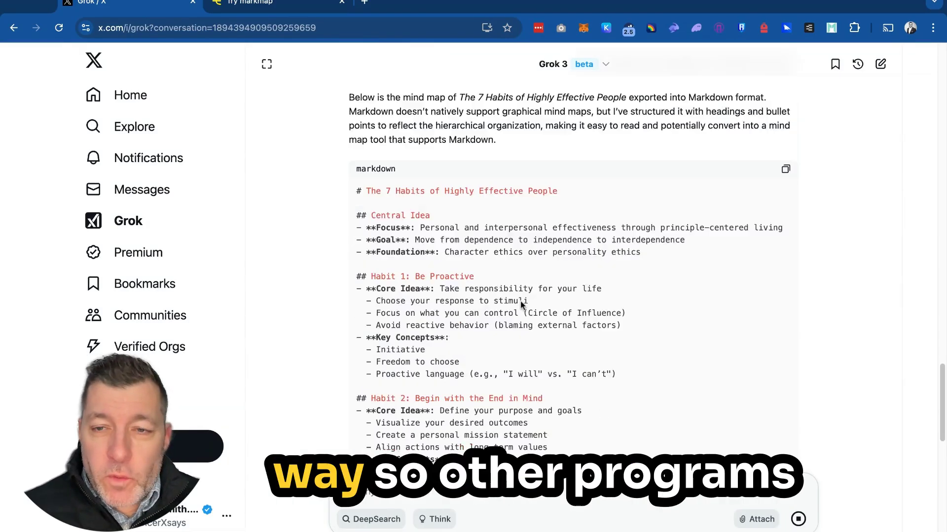
scroll(522, 306, "down", 3)
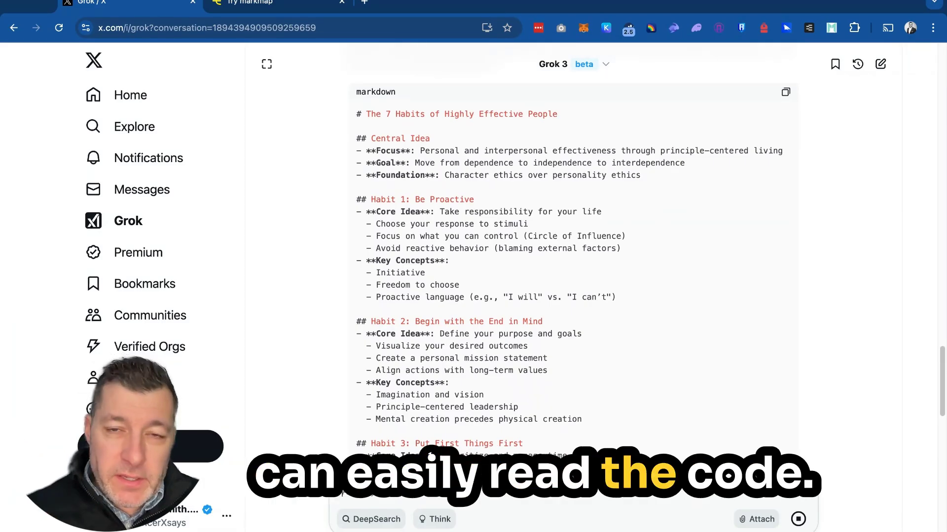
scroll(552, 321, "down", 15)
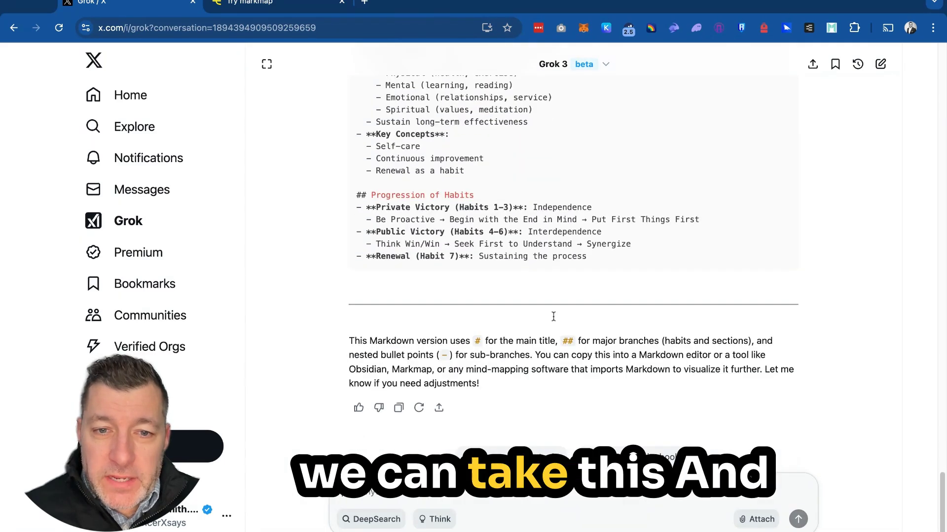
Copy the Seven Habits Markdown code block to the clipboard.
scroll(552, 316, "up", 20)
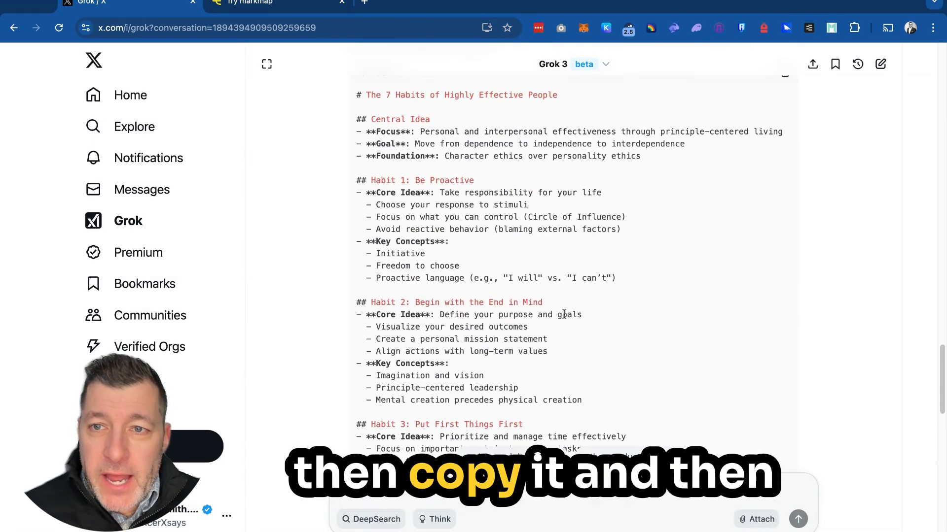
scroll(781, 196, "up", 2)
left_click(785, 179)
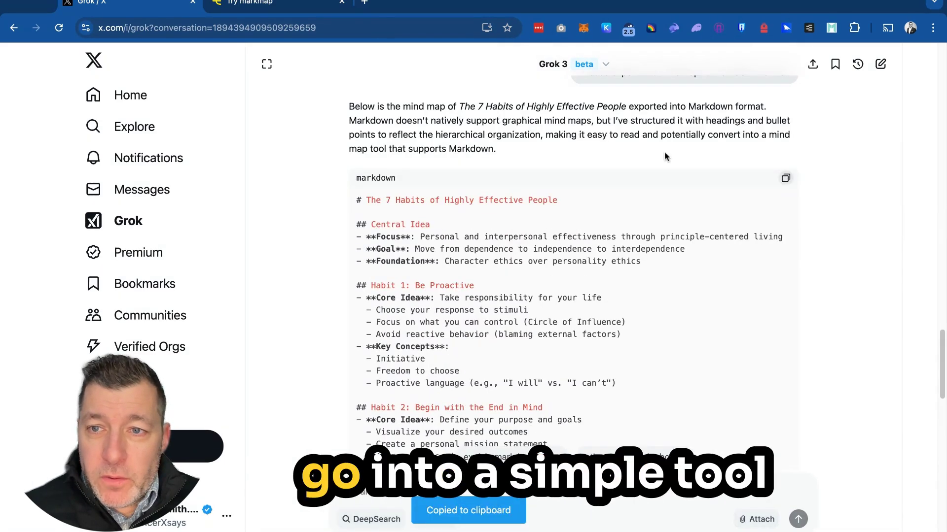
Paste the copied Seven Habits Markdown over the sample text in the Try markmap editor.
left_click(291, 8)
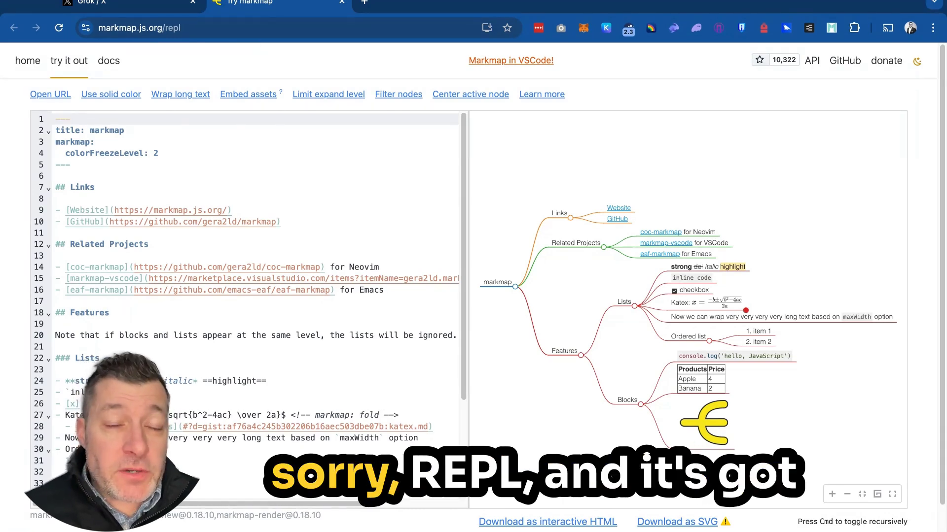
left_click(189, 154)
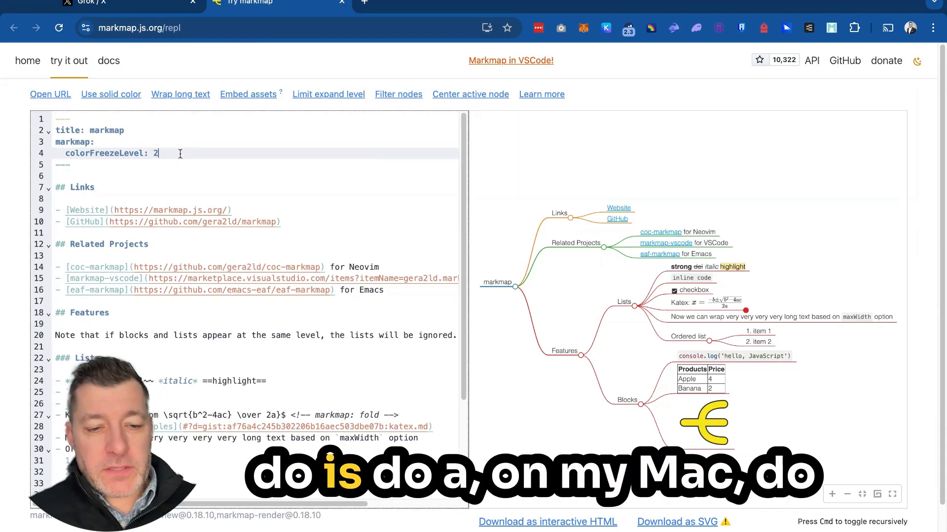
key("super+a")
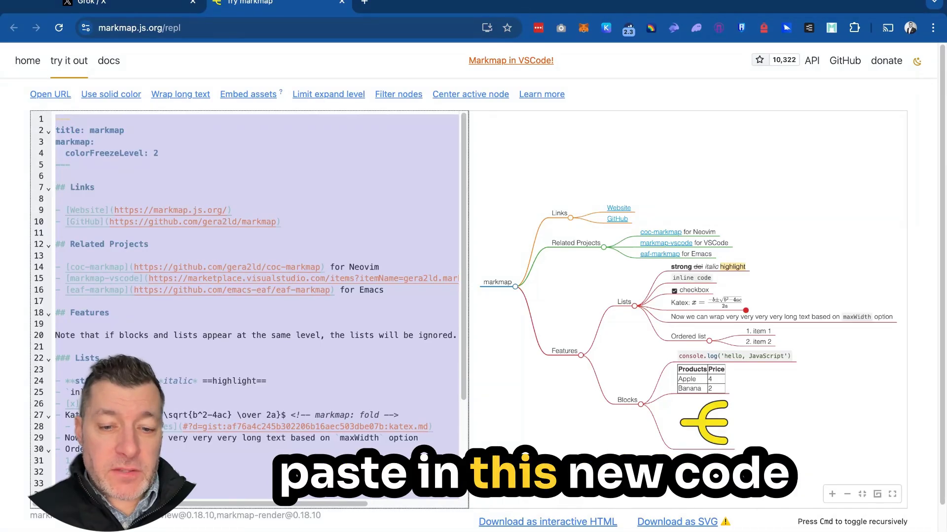
key("super+v")
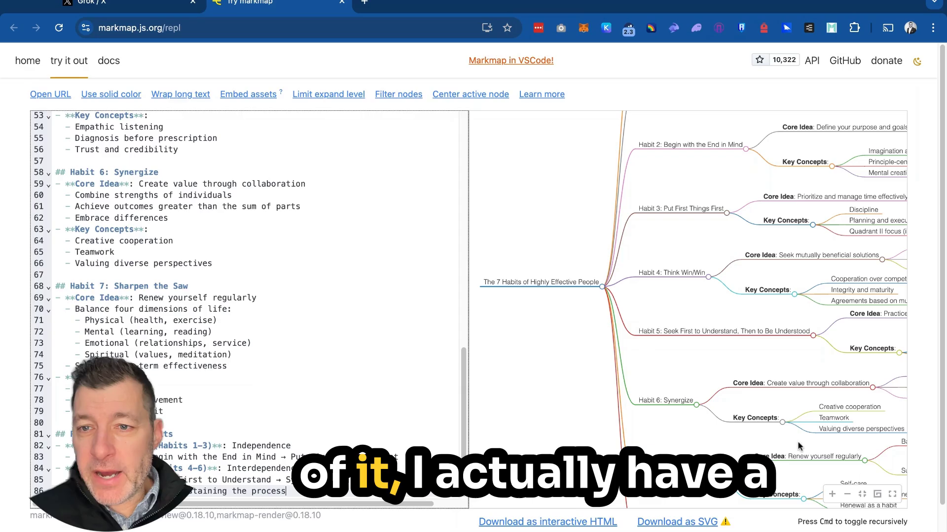
Fit the mind map to the window, zoom in two levels, and show the Central Idea branch.
left_click(862, 495)
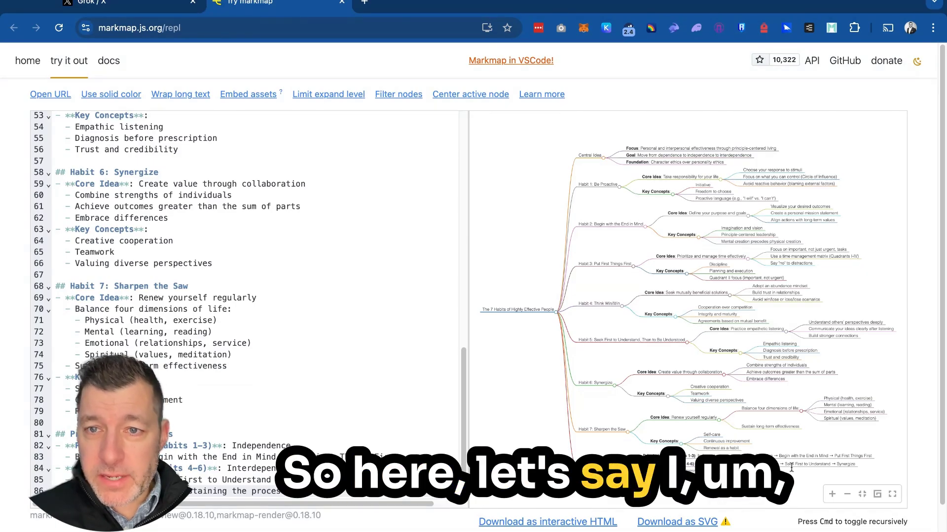
left_click(832, 495)
left_click(832, 495)
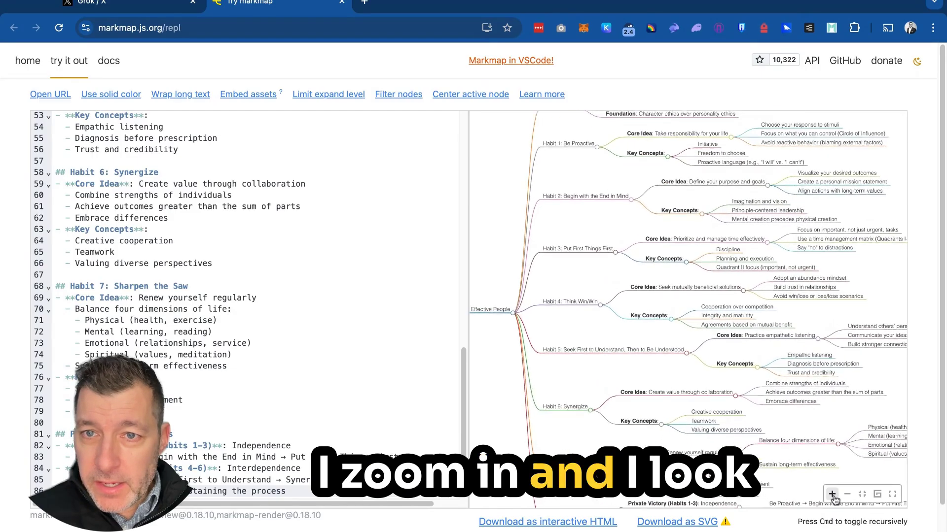
scroll(643, 183, "up", 3)
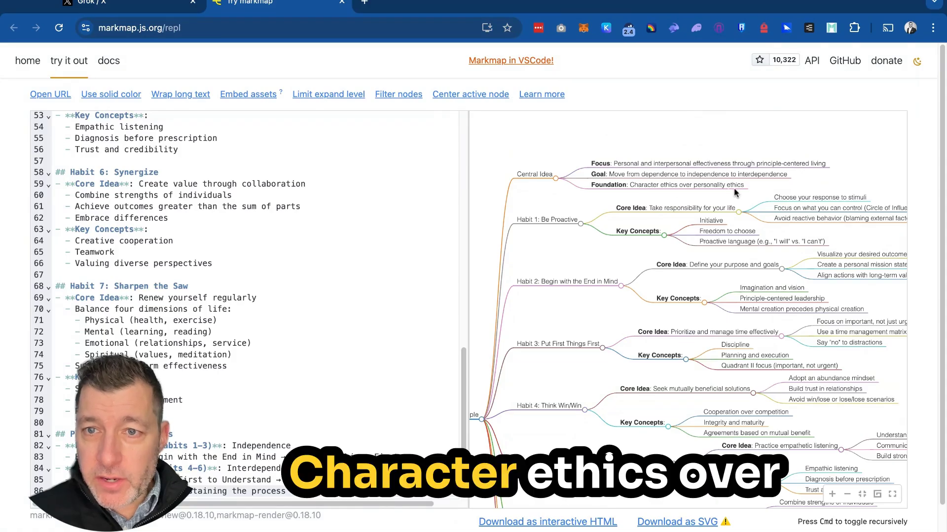
scroll(290, 240, "up", 10)
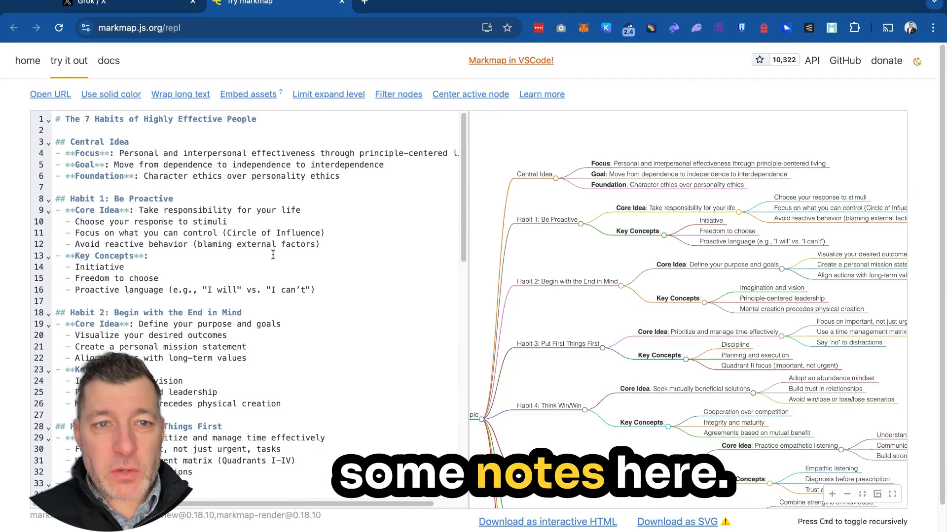
Append '- apply this concept at our next team meeting' to the Foundation line.
left_click(356, 180)
type("- appl")
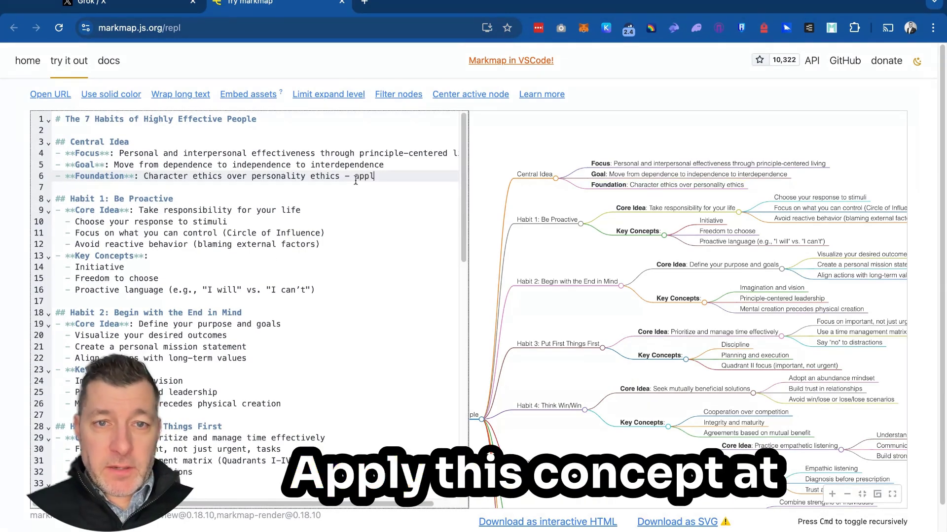
type("y this concept ")
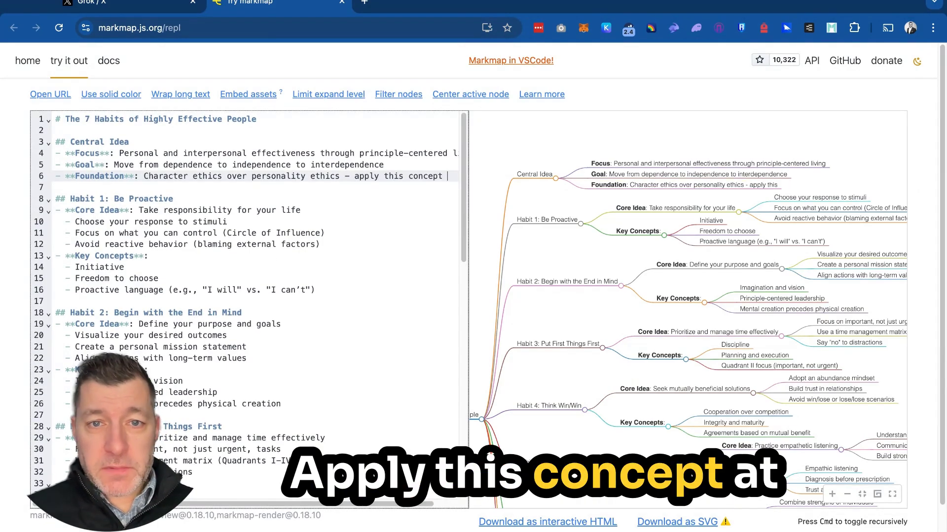
type("at our n")
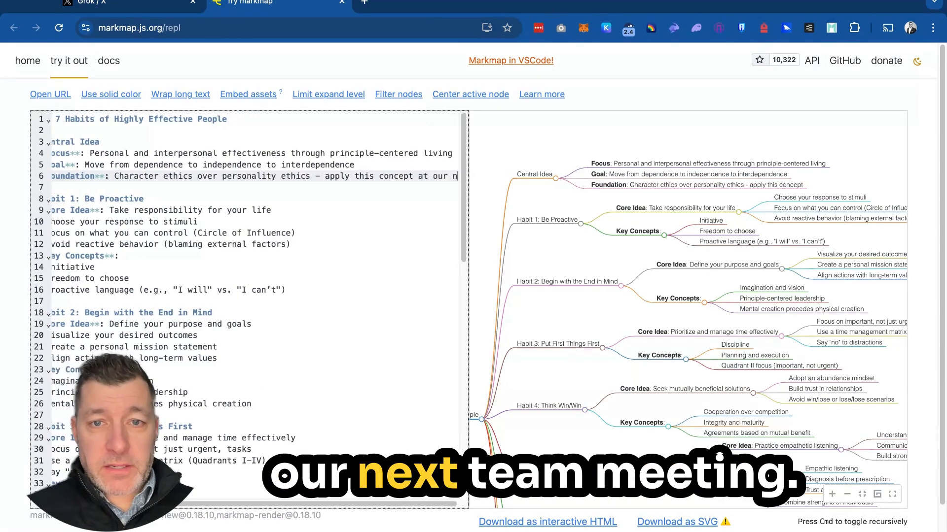
type("ext team meeting")
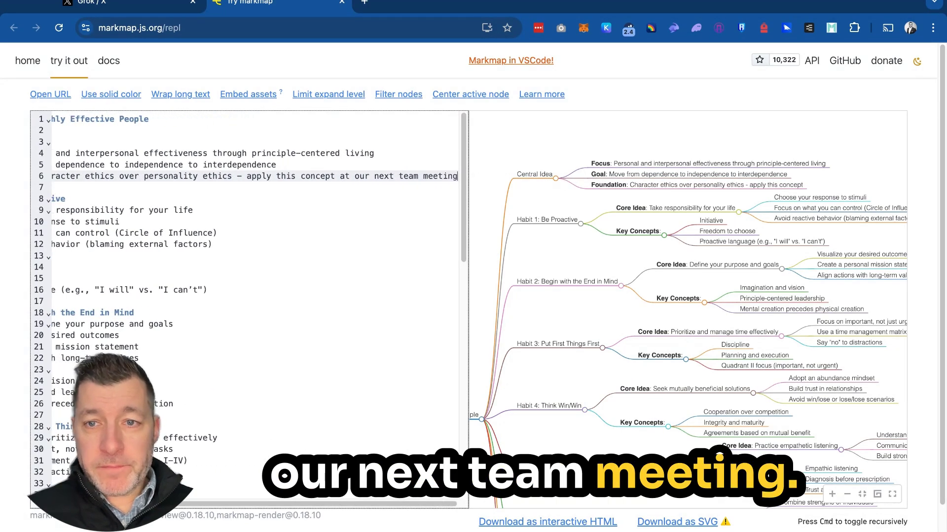